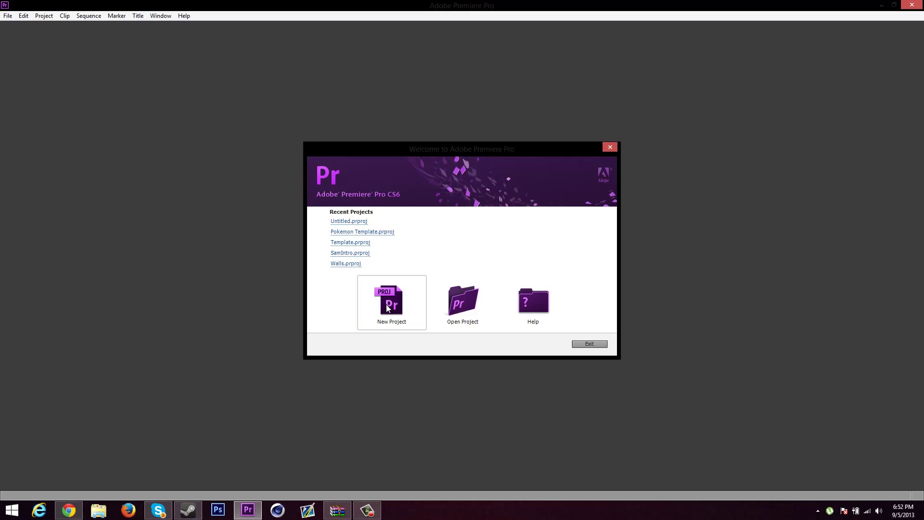
Create the new Untitled project with the Mercury Playback Engine GPU Acceleration (CUDA) renderer
left_click(396, 312)
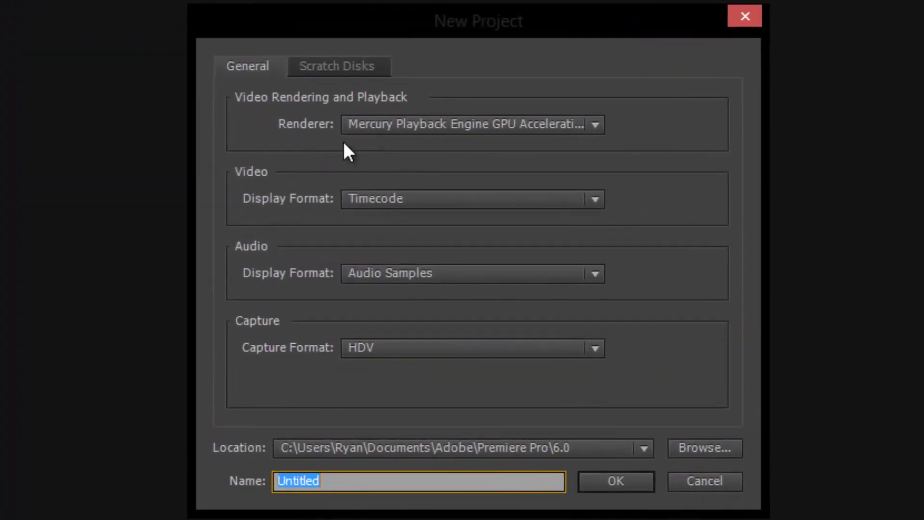
left_click(369, 123)
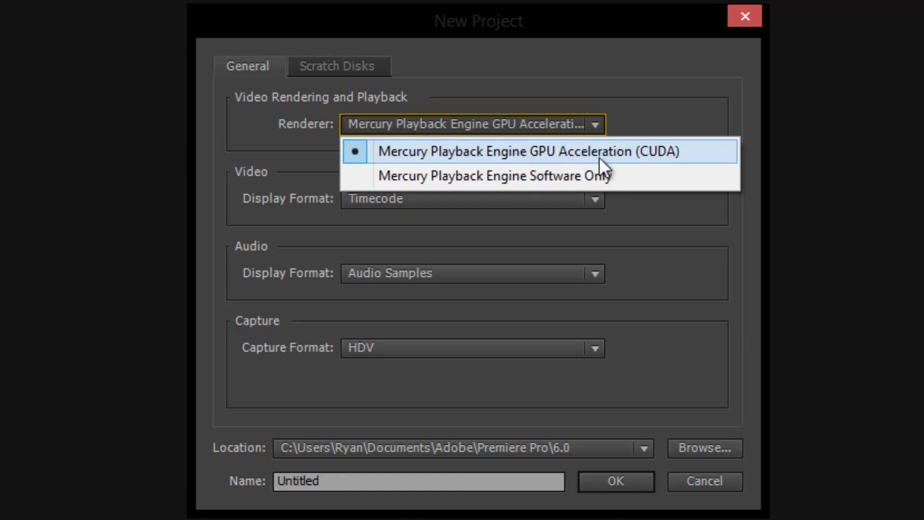
left_click(617, 150)
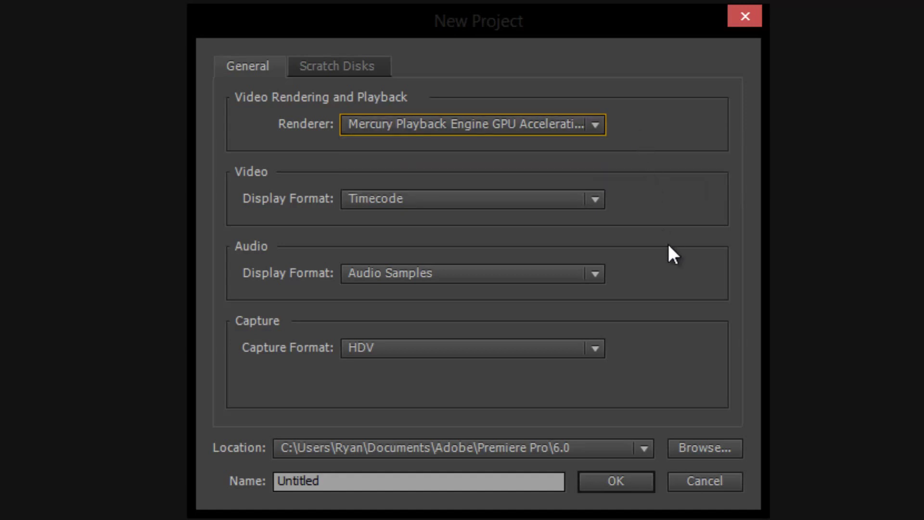
left_click(627, 480)
Overwrite the existing Untitled project and compare the YouTube 1080p and 720p sequence presets
left_click(552, 289)
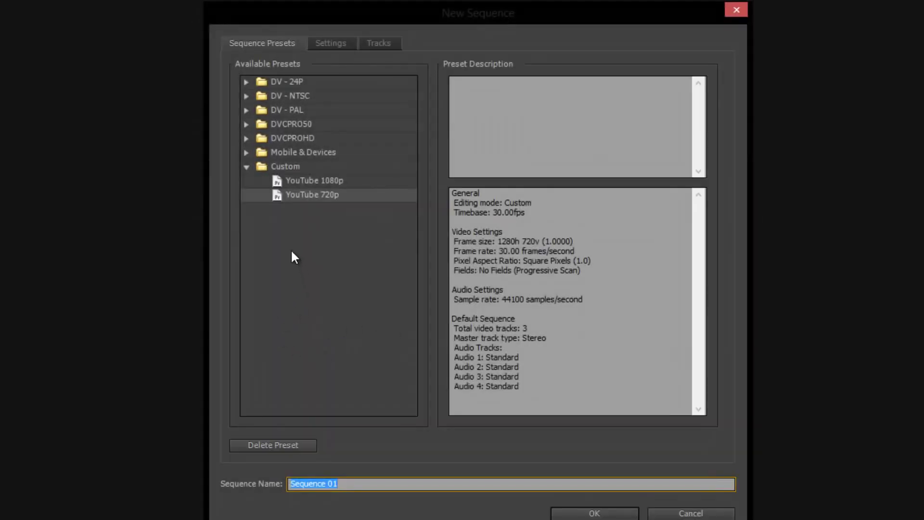
left_click(296, 183)
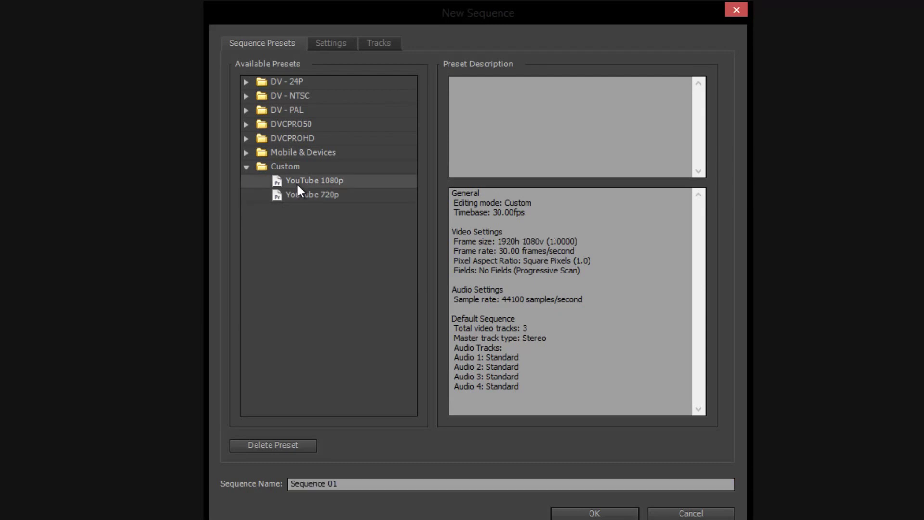
left_click(298, 194)
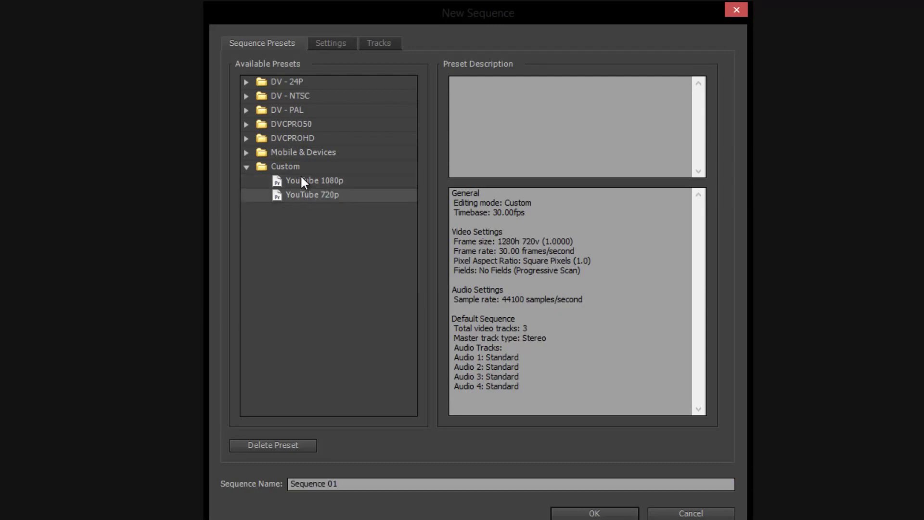
left_click(302, 180)
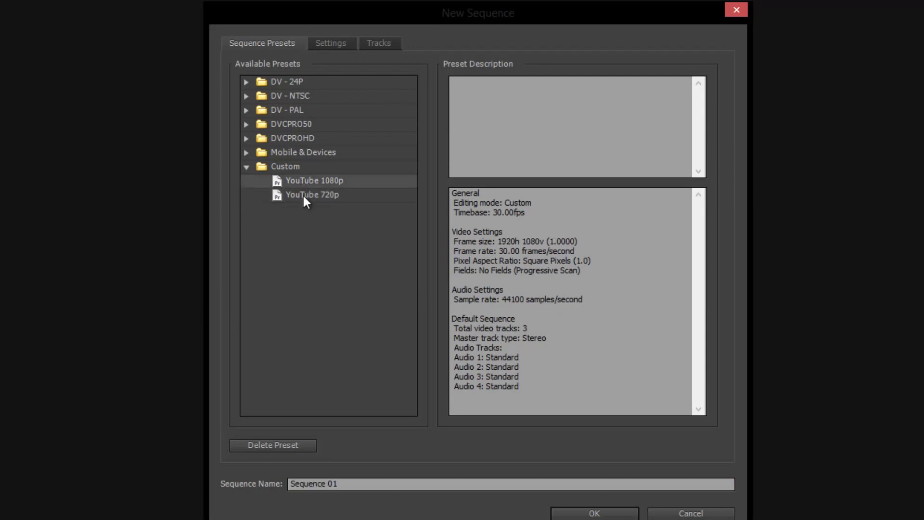
left_click(302, 194)
left_click(303, 231)
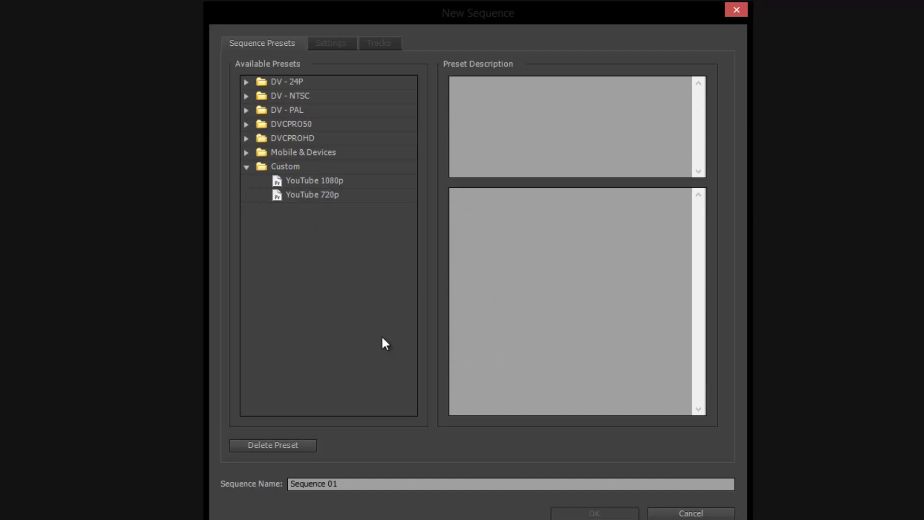
Pick the DVCPROHD 720p24 preset (960×720, 23.976 fps) from the DVCPROHD 720p group
left_click(247, 139)
left_click(261, 181)
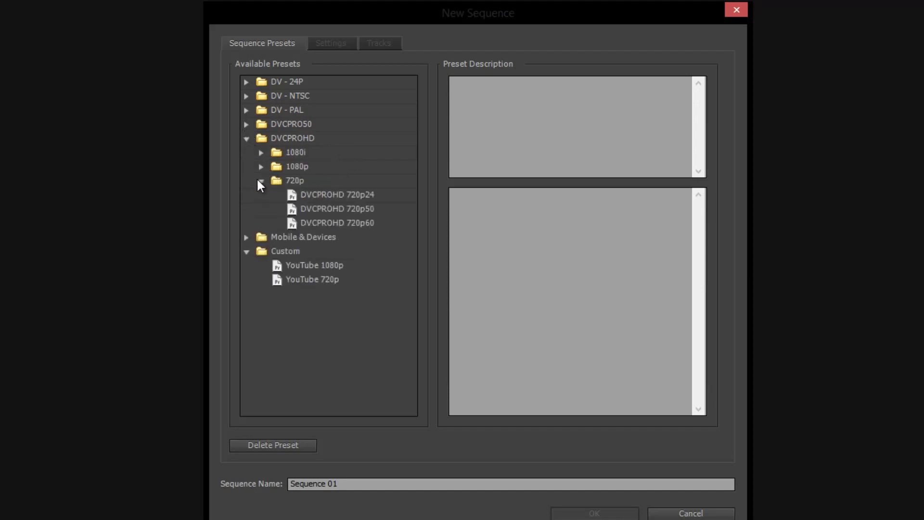
left_click(324, 195)
left_click(321, 209)
left_click(322, 222)
left_click(334, 196)
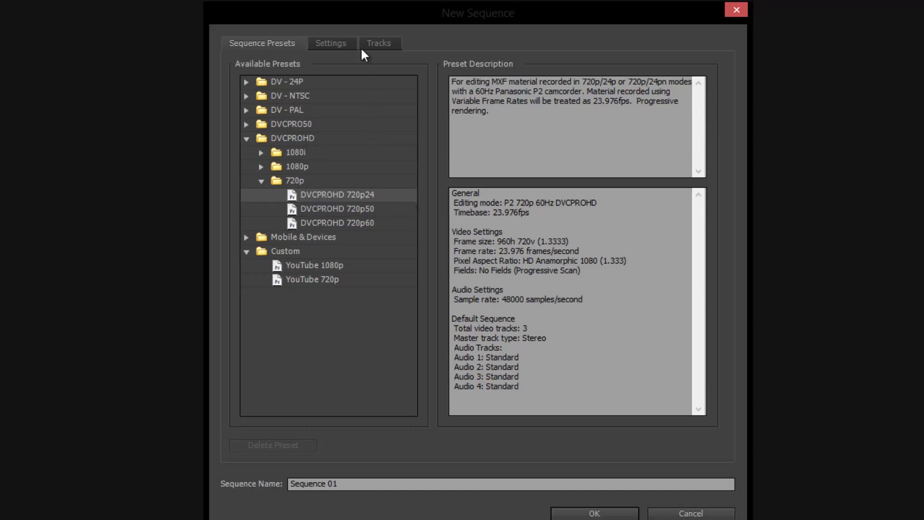
In the sequence Settings, set Editing Mode to Custom and Timebase to 30.00 frames/second
left_click(339, 46)
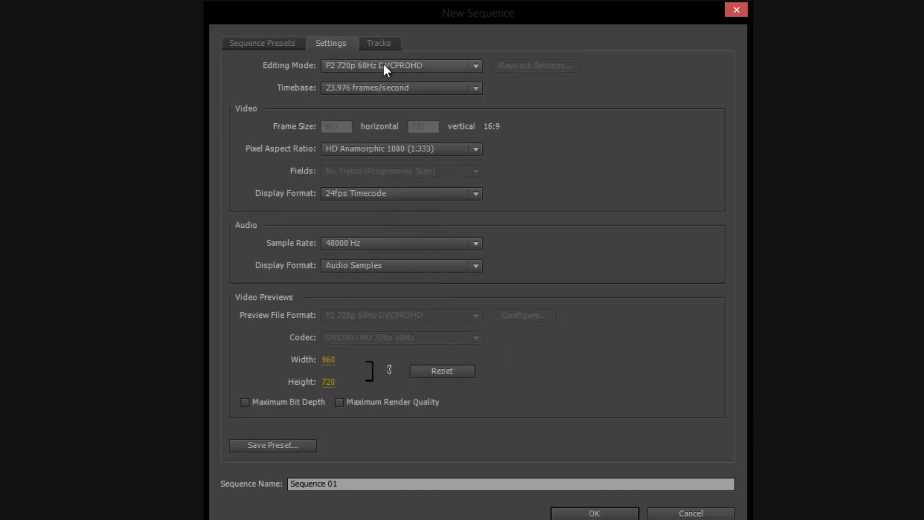
left_click(447, 70)
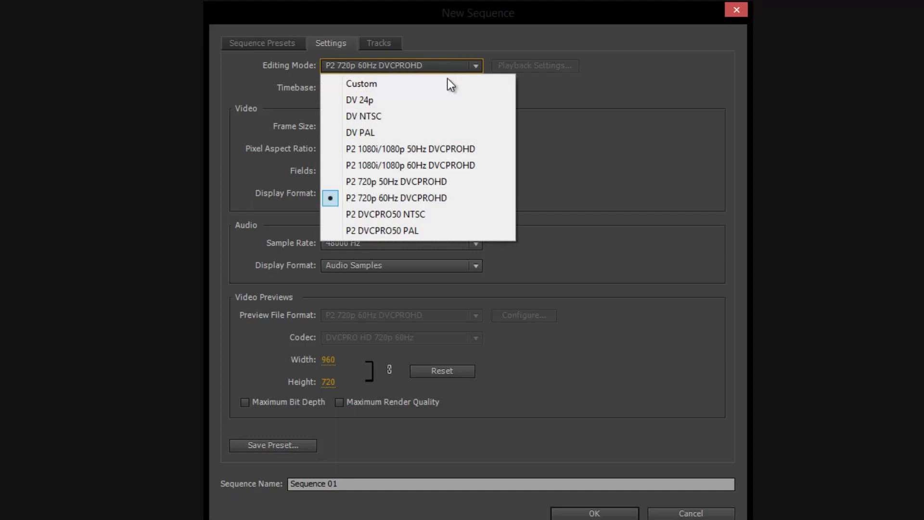
left_click(447, 83)
left_click(432, 92)
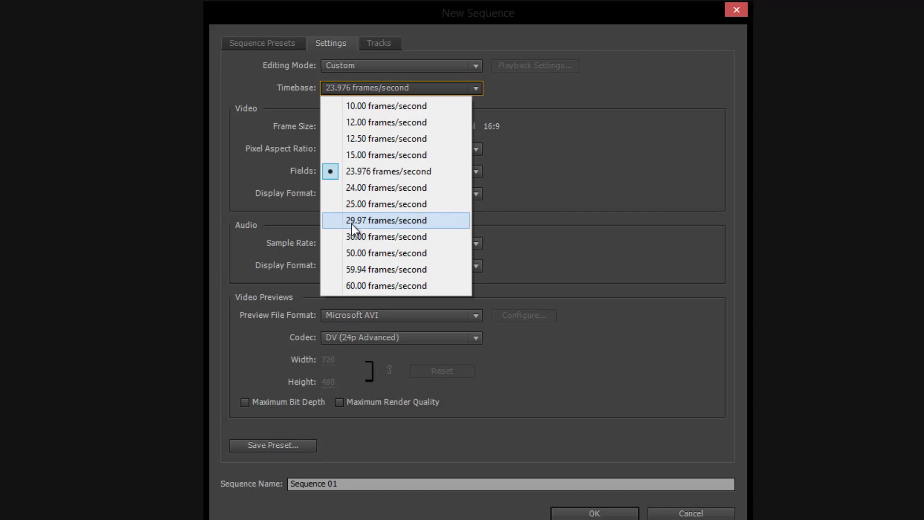
left_click(370, 241)
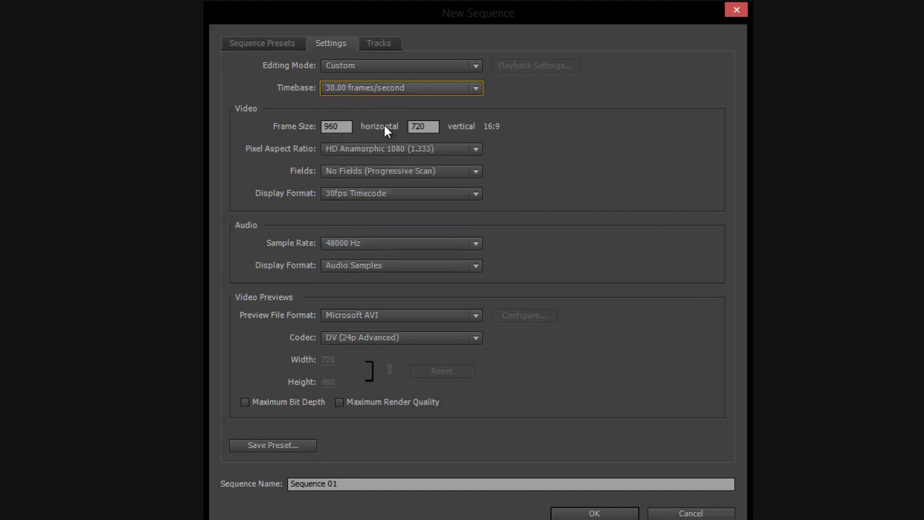
Change the frame width from 960 to 1280 and use Square Pixels (1.0) aspect ratio
double_click(344, 128)
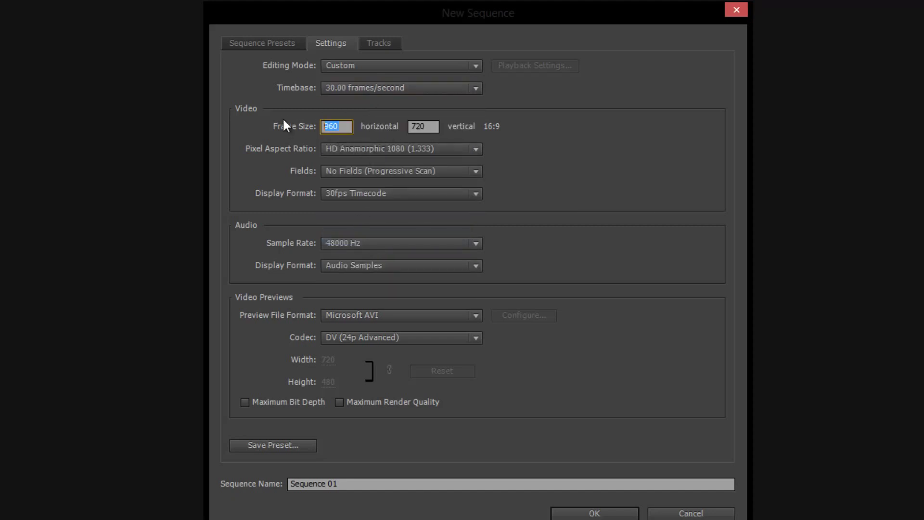
type("1280")
left_click(398, 114)
left_click(383, 146)
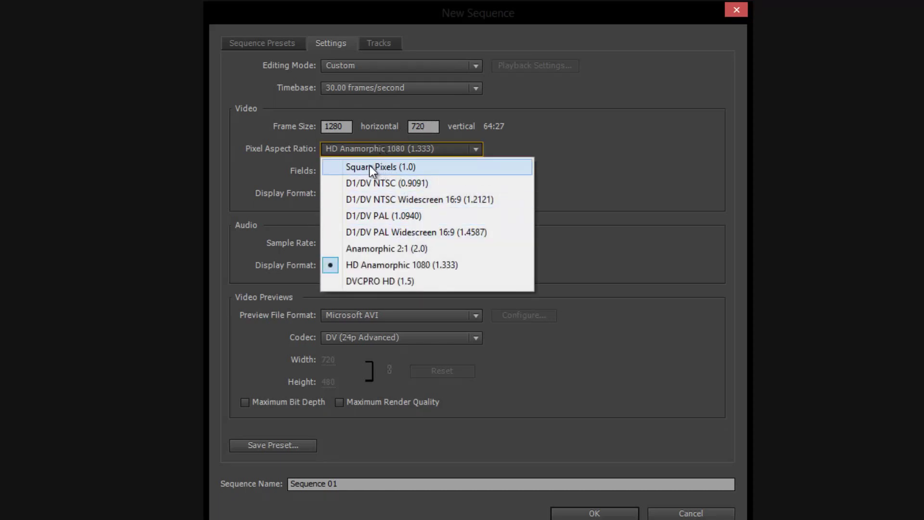
left_click(368, 166)
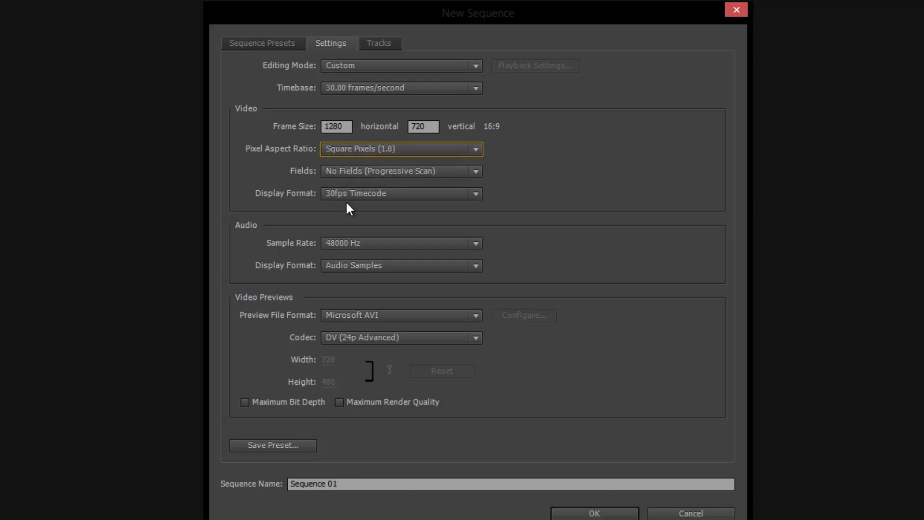
Set the audio sample rate to 44100 Hz, leaving Microsoft AVI as the preview file format
left_click(353, 245)
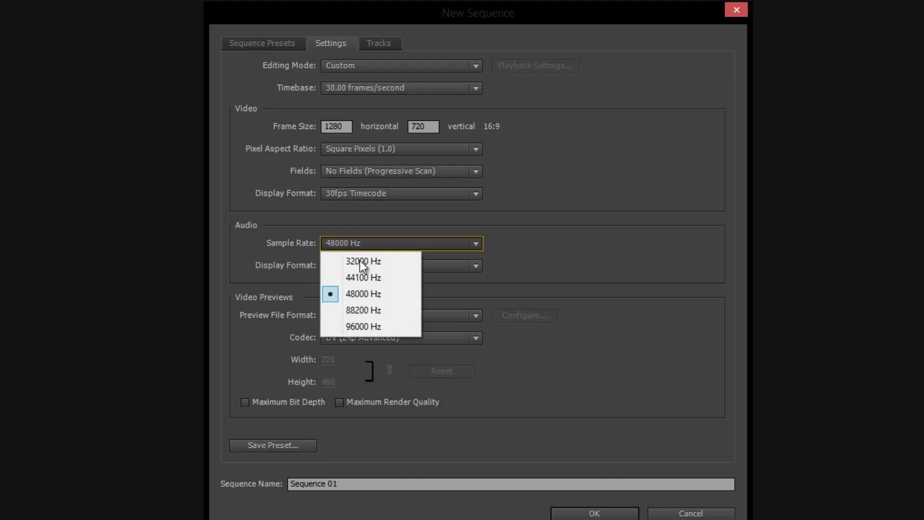
left_click(348, 278)
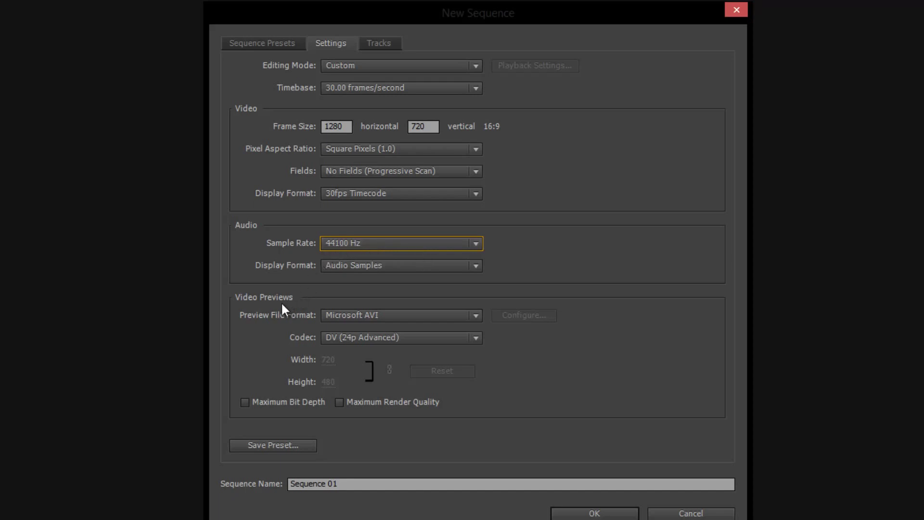
left_click(365, 314)
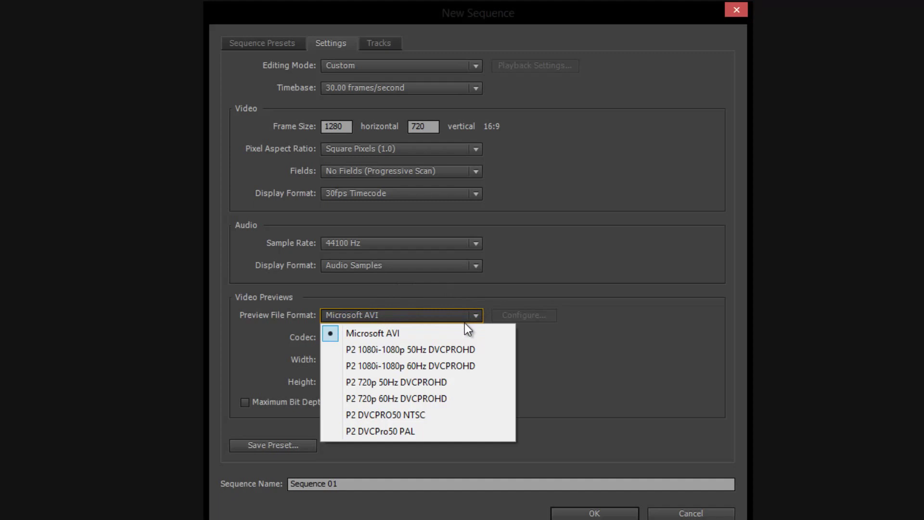
left_click(391, 287)
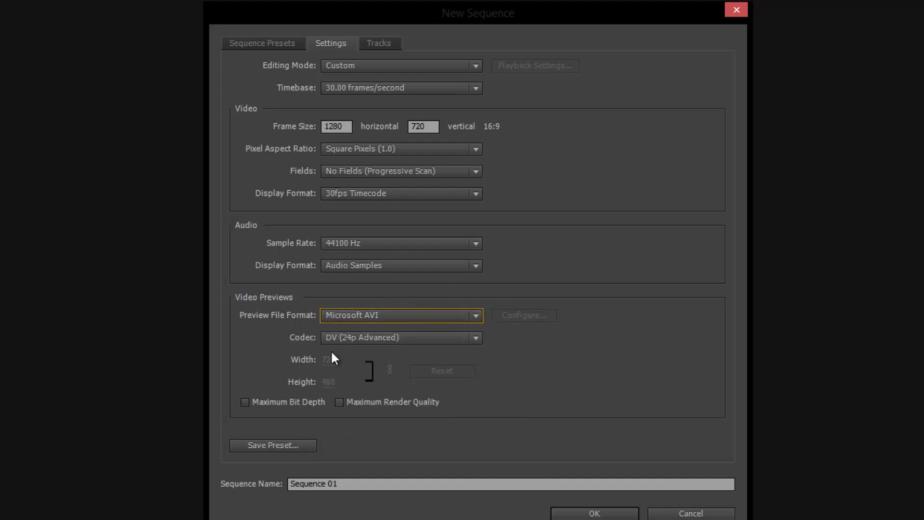
Enable Maximum Bit Depth and Maximum Render Quality, dismissing both rendering warnings
left_click(244, 403)
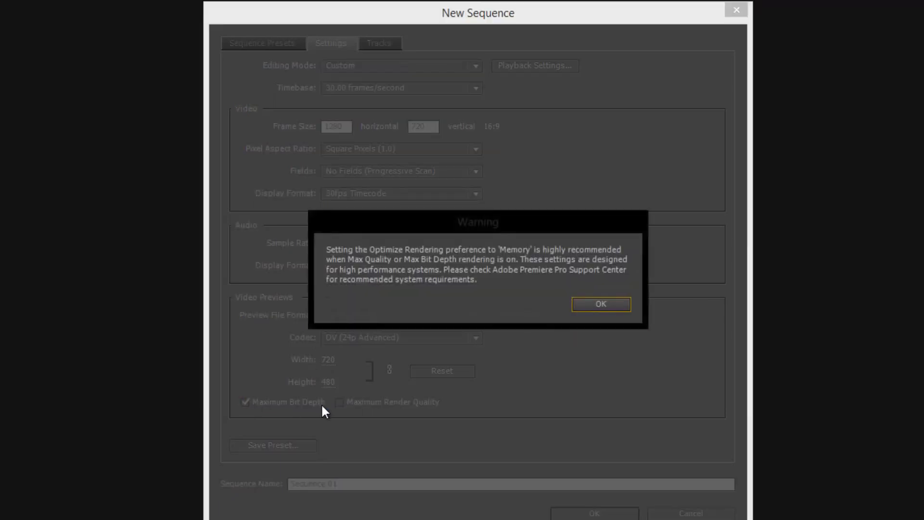
left_click(607, 305)
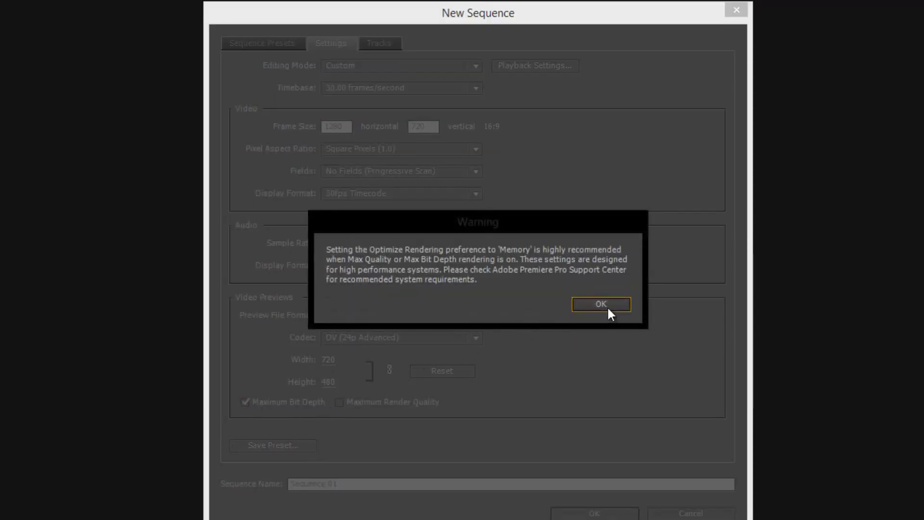
left_click(339, 402)
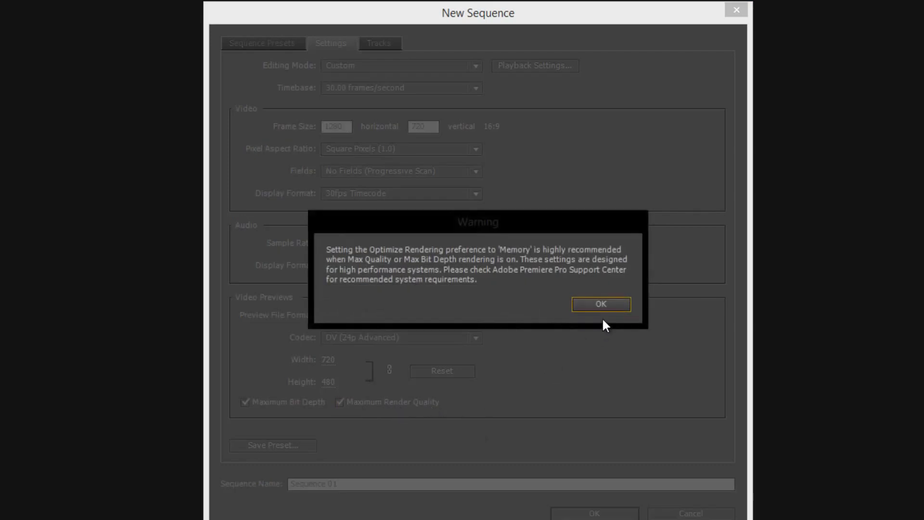
left_click(602, 308)
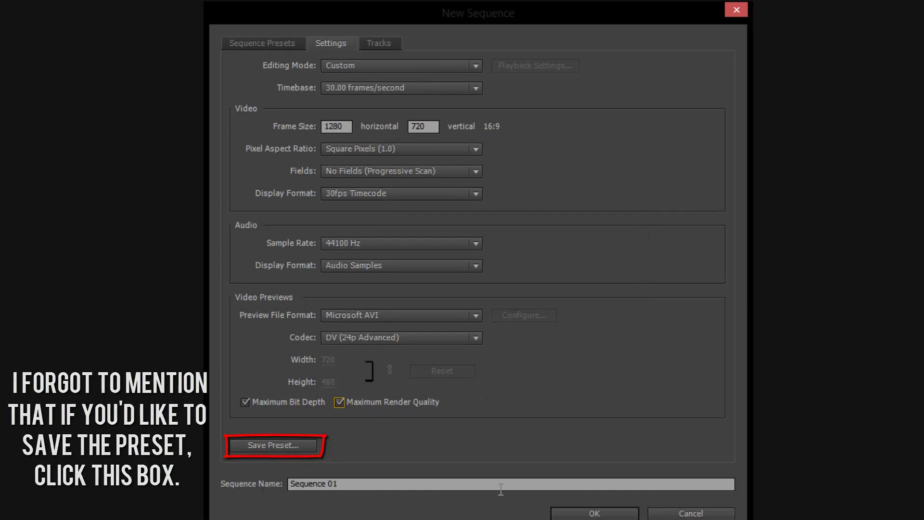
Create Sequence 01 from the YouTube 720p sequence preset
left_click(268, 44)
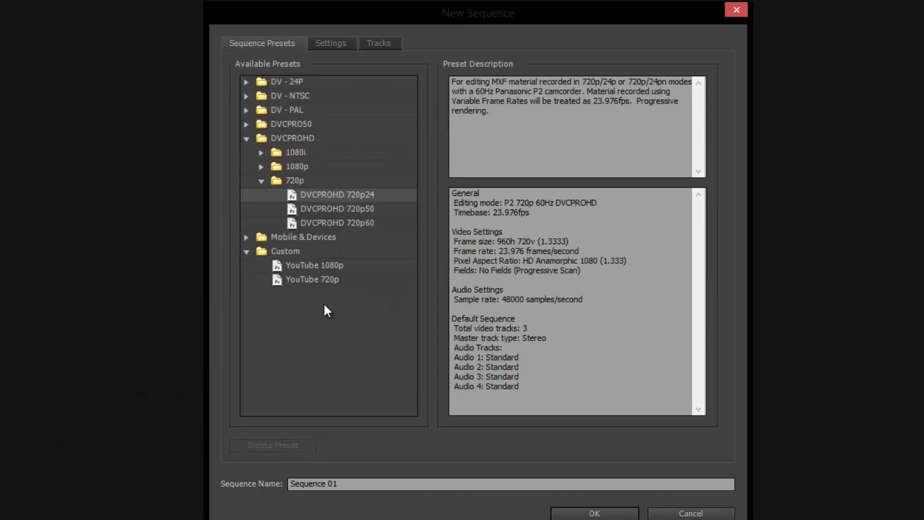
left_click(326, 280)
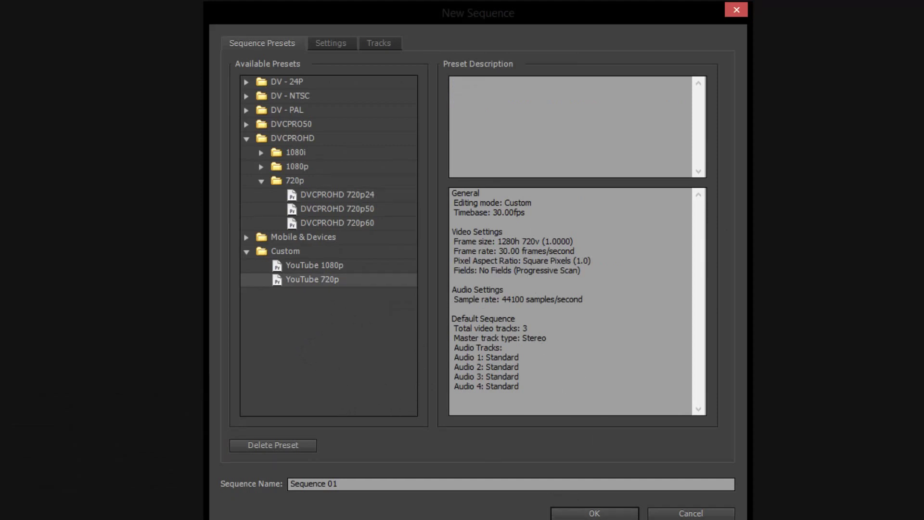
left_click(554, 512)
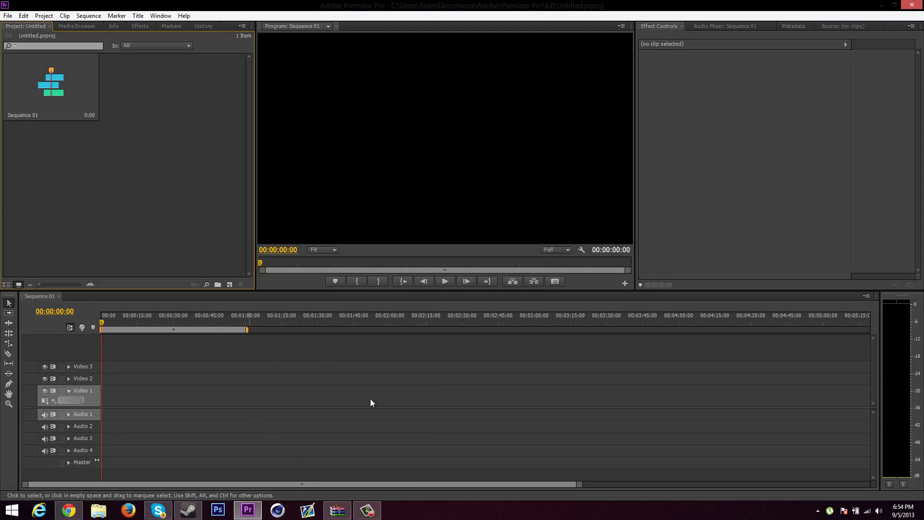
Select Sequence 01 in the Project panel and bring up File Explorer at This PC
left_click(65, 85)
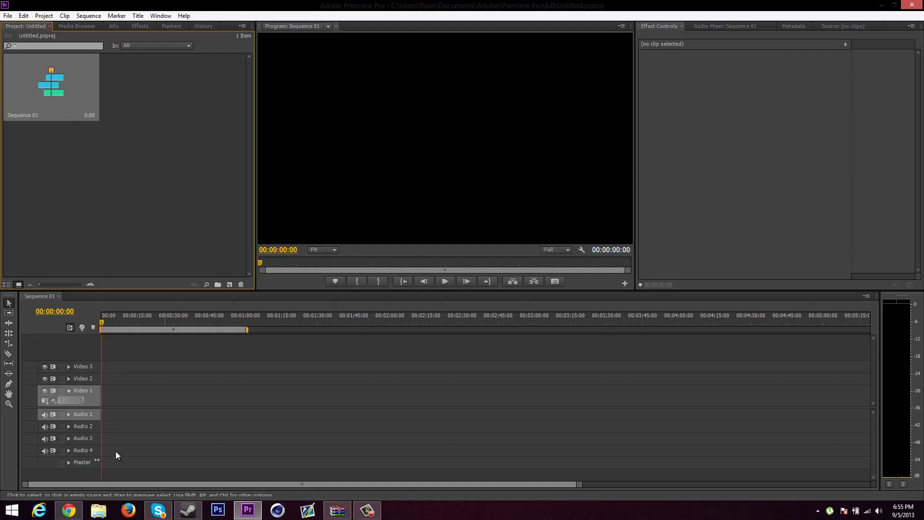
left_click(99, 510)
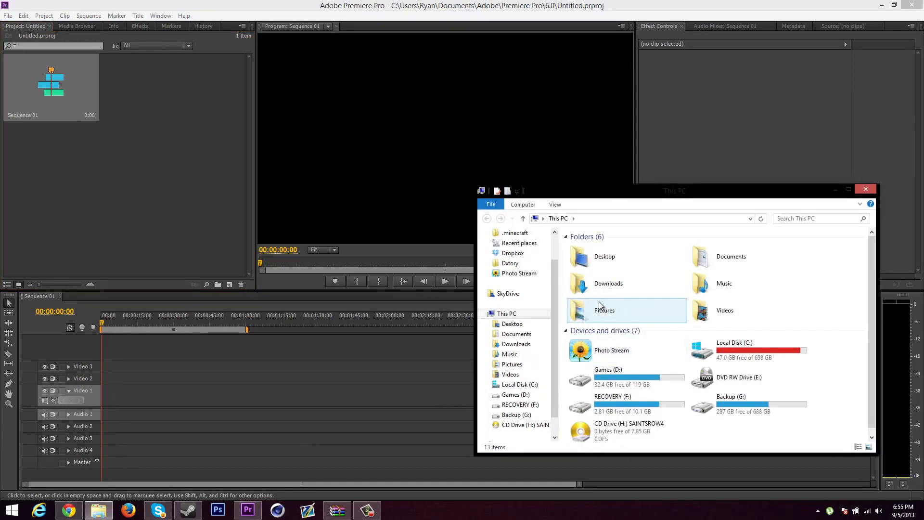
Import Feed The Beast Livestream Speed.mp4 from the Desktop and place it on Video 1 of Sequence 01
left_click_drag(555, 291, 551, 238)
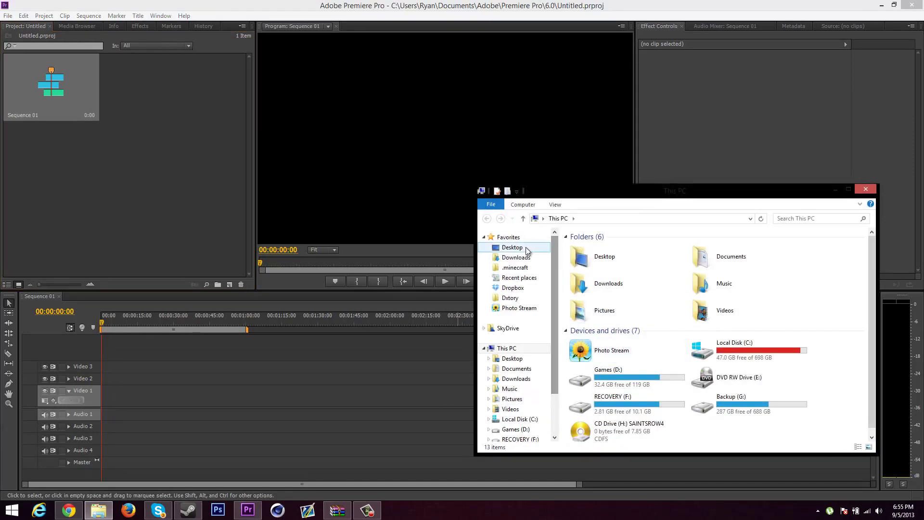
left_click(513, 222)
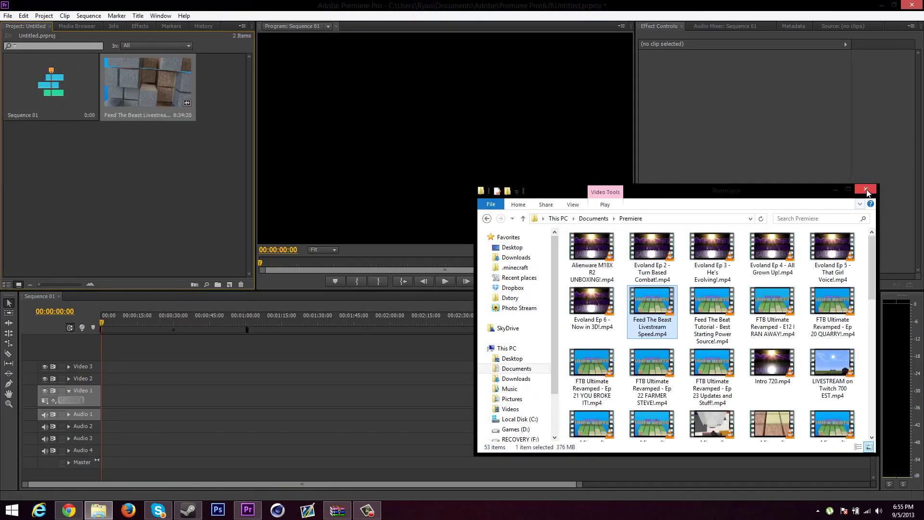
left_click(262, 161)
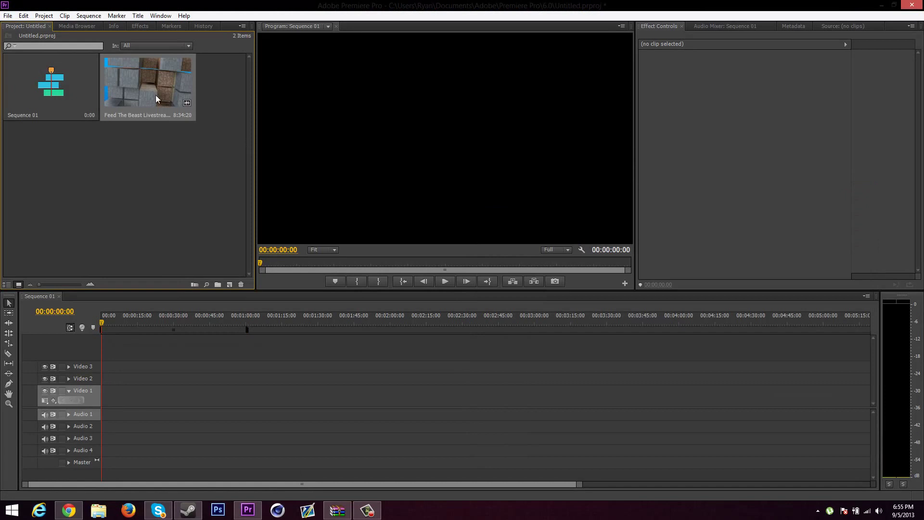
left_click_drag(124, 104, 103, 396)
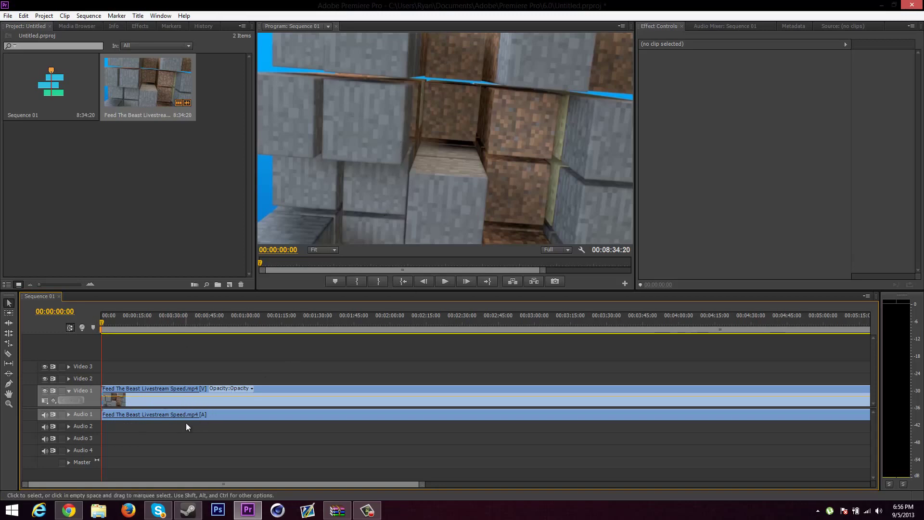
Open the Export Settings dialog for Sequence 01 via File > Export > Media
left_click(8, 16)
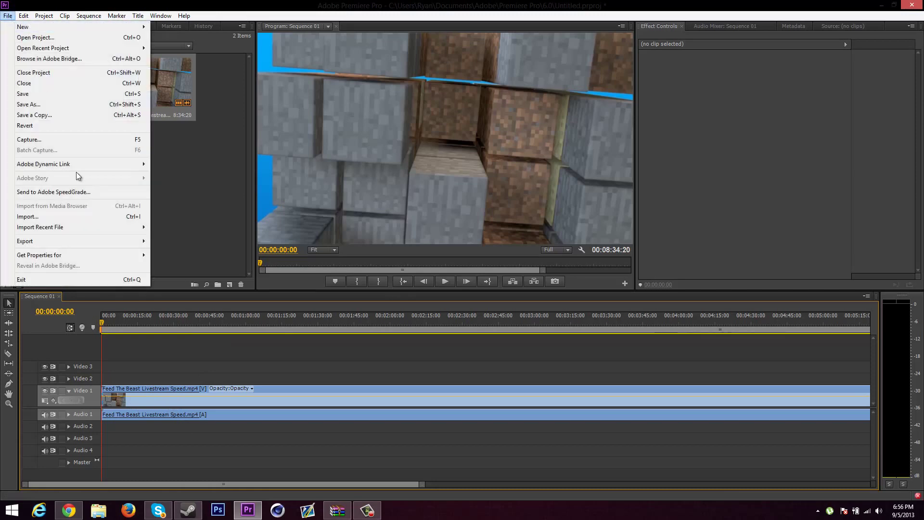
mouse_move(96, 244)
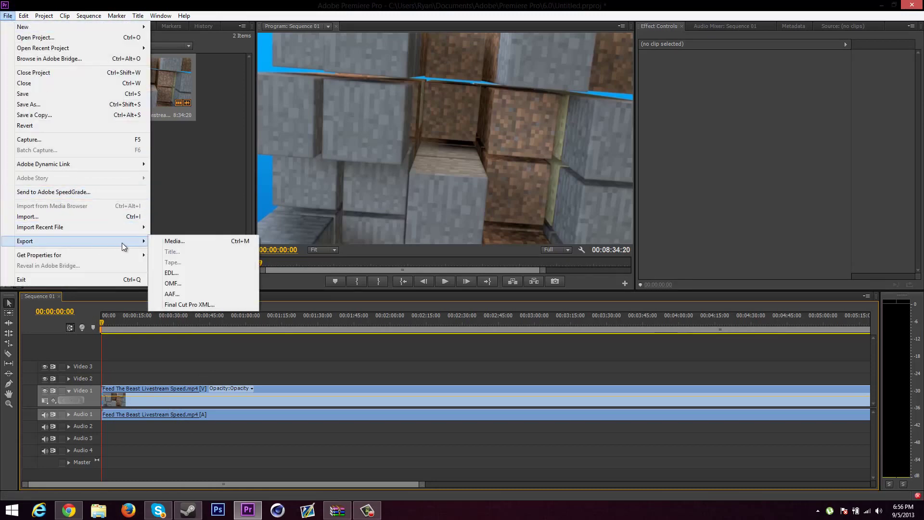
left_click(199, 241)
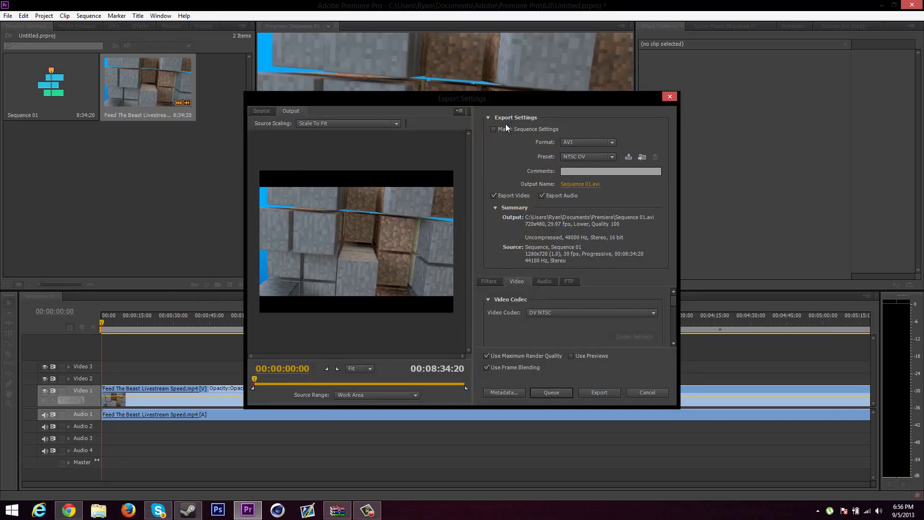
Export as H.264 with the HD 720p 29.97 preset, keeping the default Sequence 01.mp4 output name
left_click(583, 142)
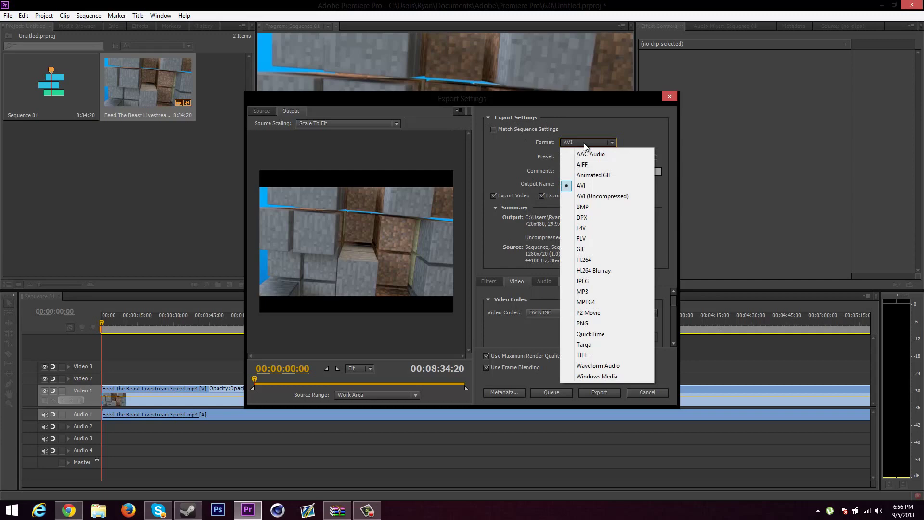
left_click(587, 260)
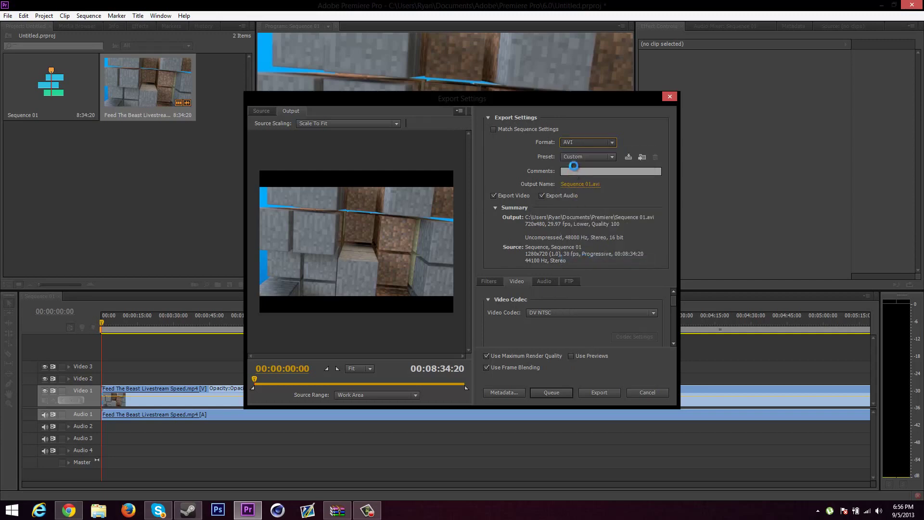
left_click(582, 160)
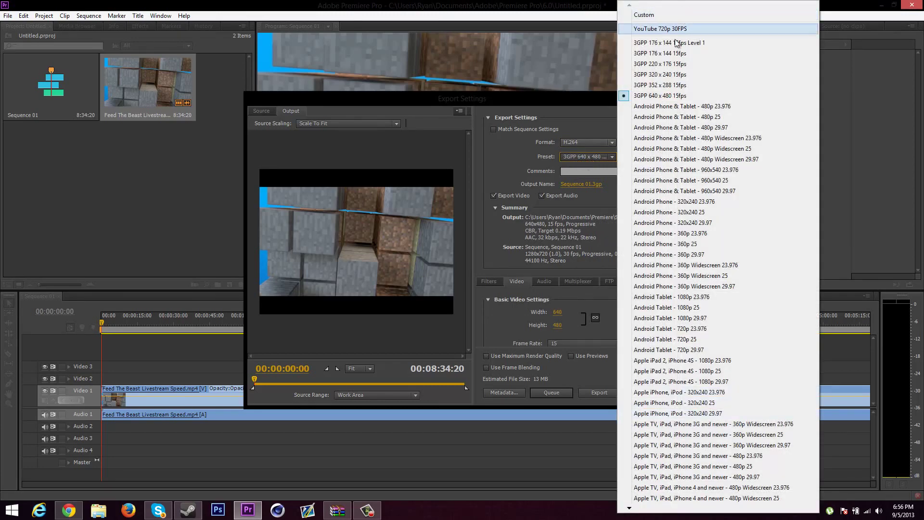
left_click(630, 508)
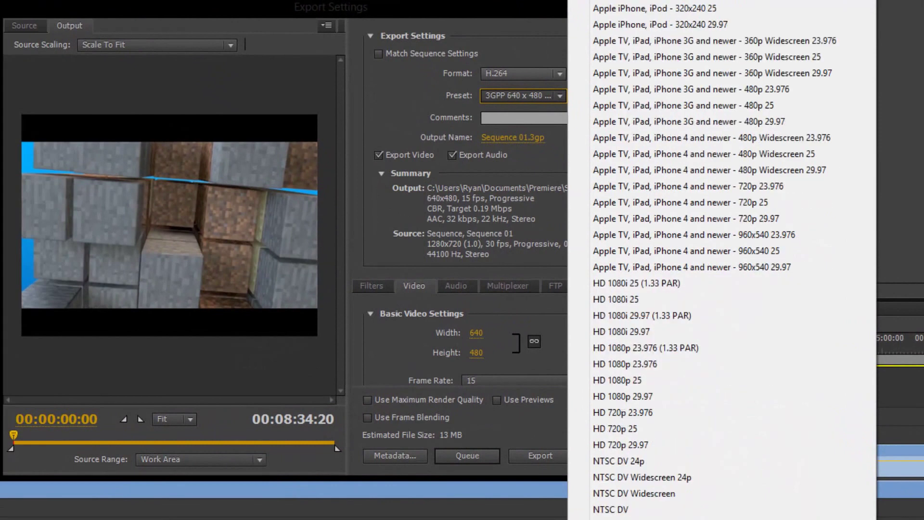
left_click(625, 445)
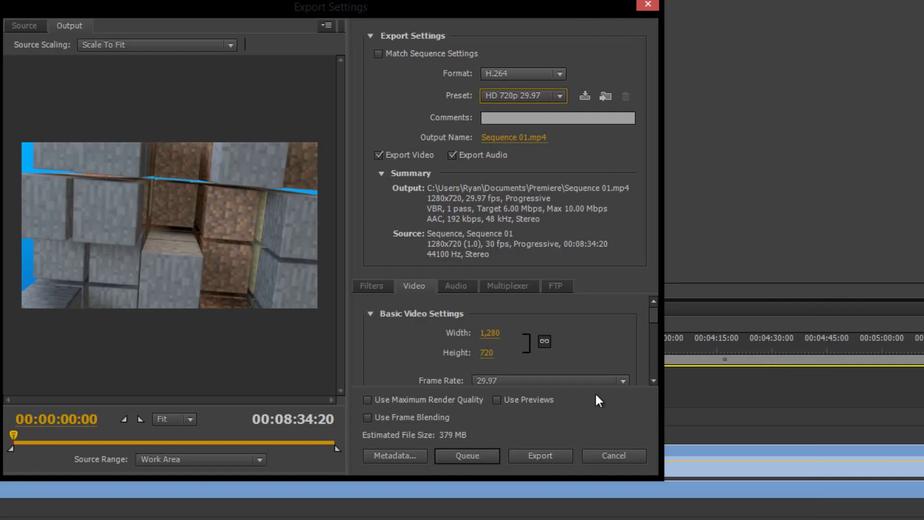
left_click(517, 140)
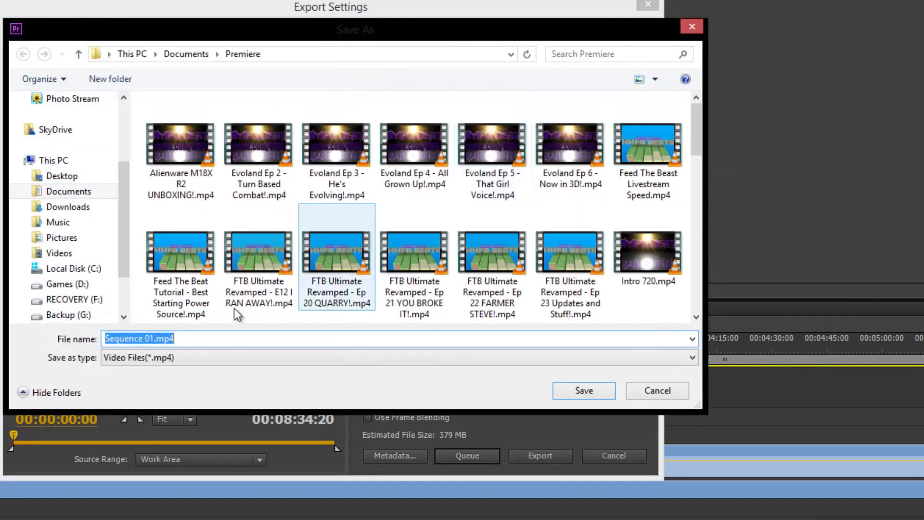
left_click(670, 392)
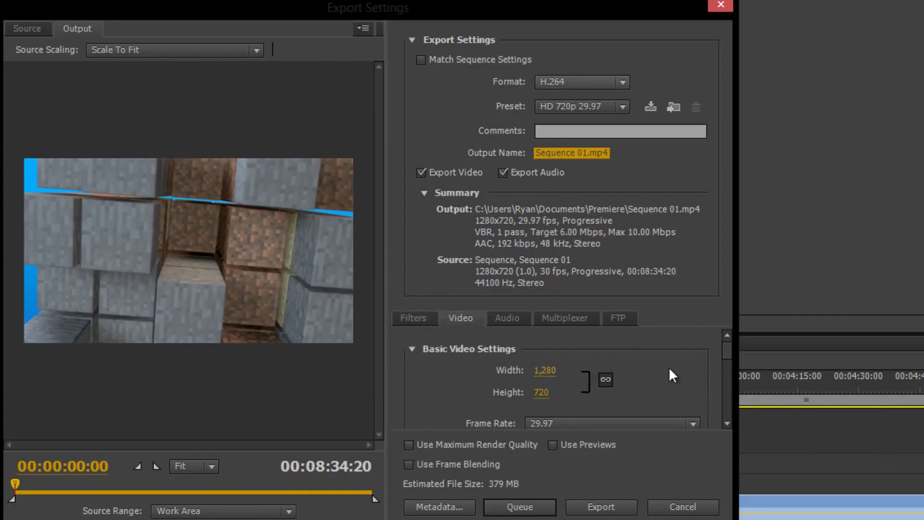
Set the export frame rate to 30 fps, keeping field order at Progressive
left_click_drag(726, 350, 728, 360)
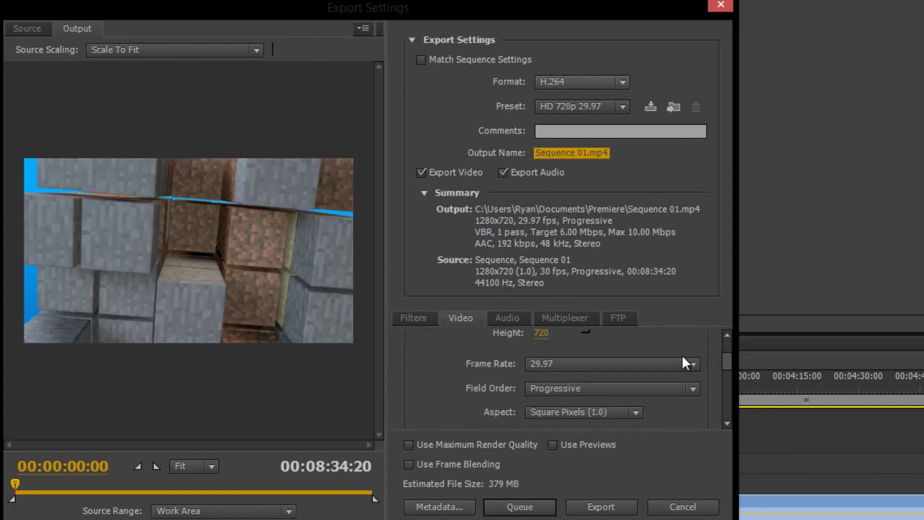
left_click(617, 363)
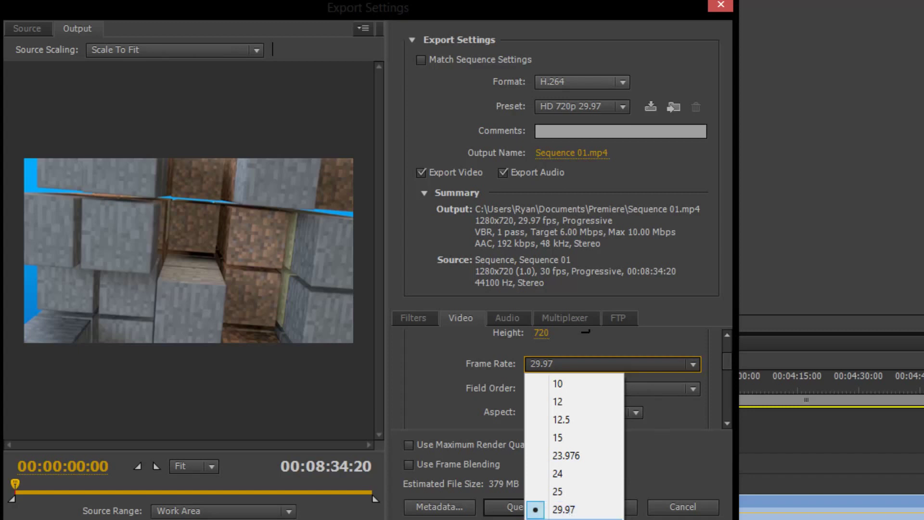
left_click(568, 519)
scroll(726, 366, "down", 2)
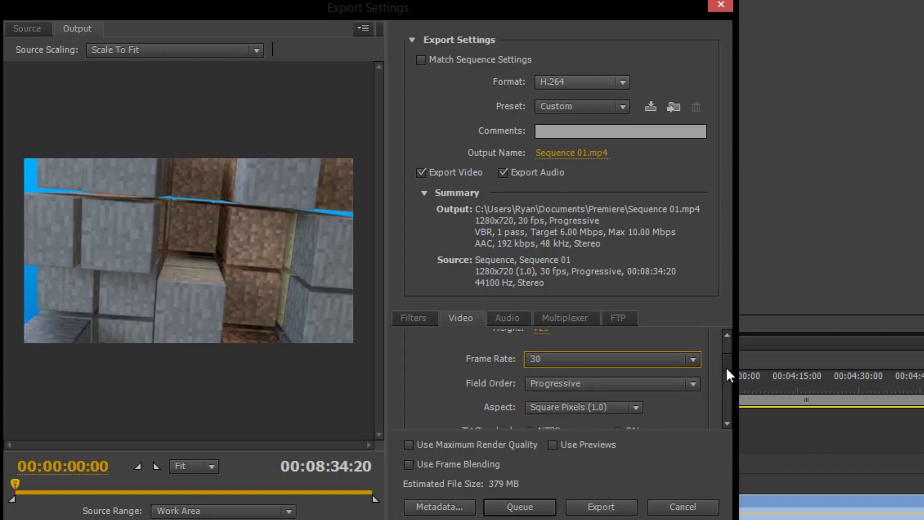
left_click(618, 385)
left_click(670, 409)
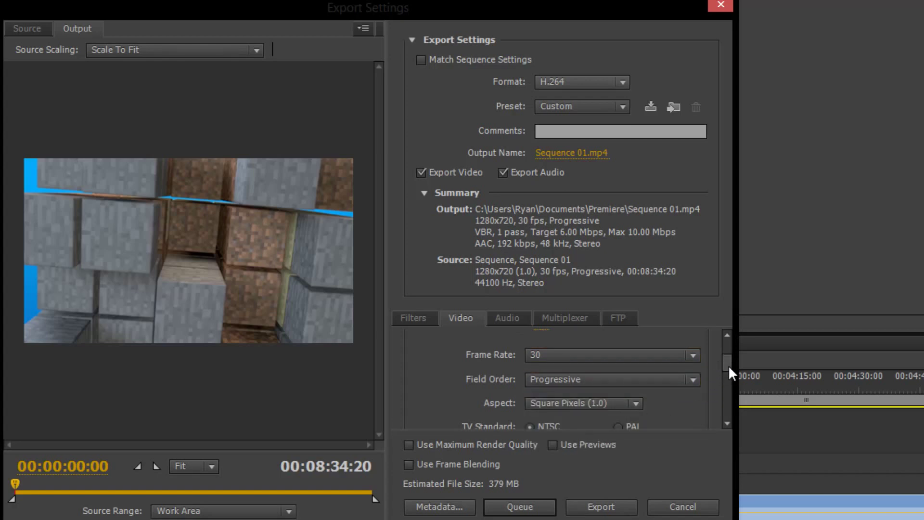
Set the H.264 profile to High at level 3.2 with maximum render depth
left_click_drag(729, 365, 732, 383)
left_click(567, 349)
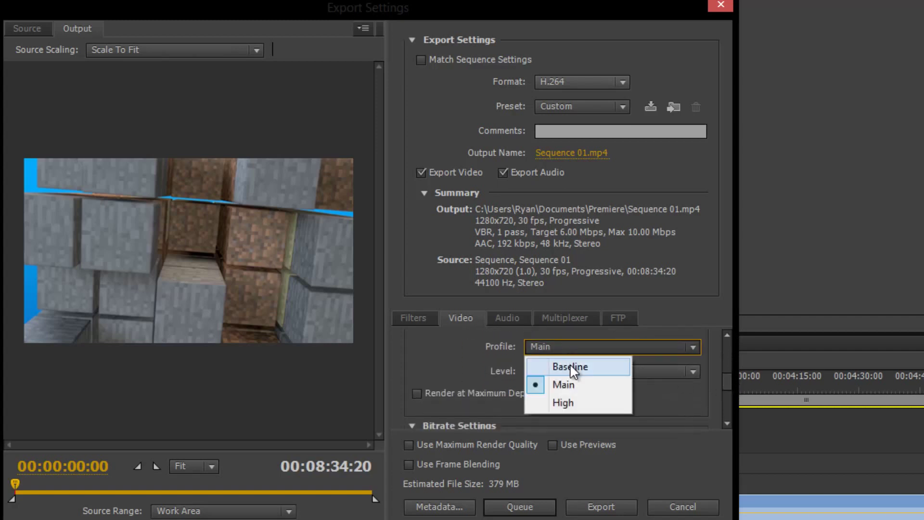
left_click(569, 397)
left_click(568, 371)
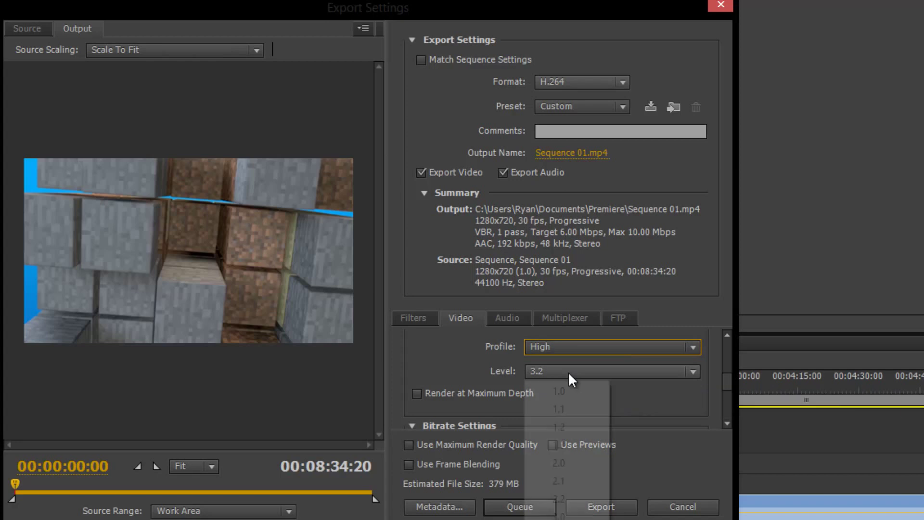
left_click(637, 413)
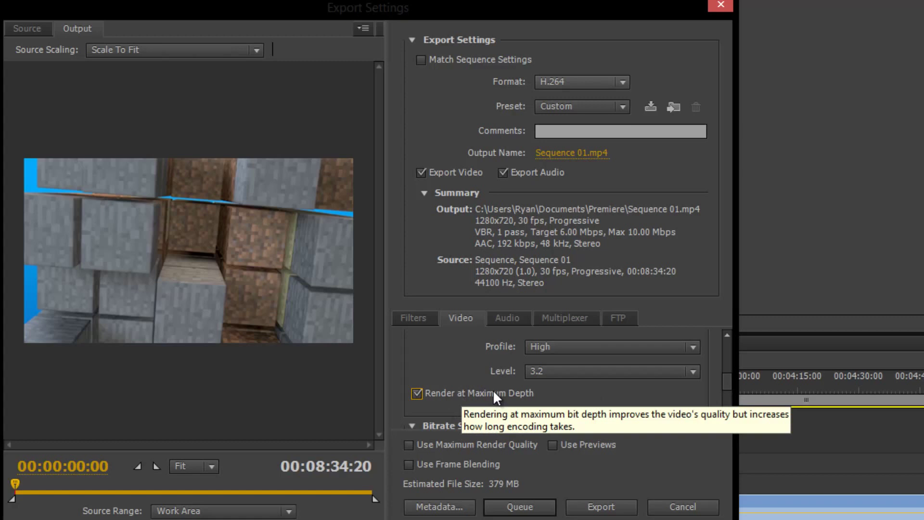
left_click_drag(728, 380, 736, 406)
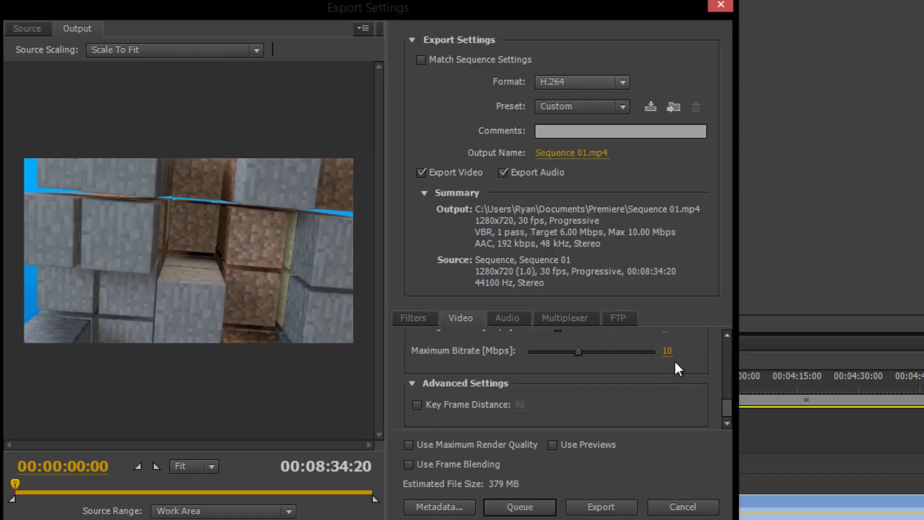
left_click_drag(729, 389, 724, 316)
left_click(510, 323)
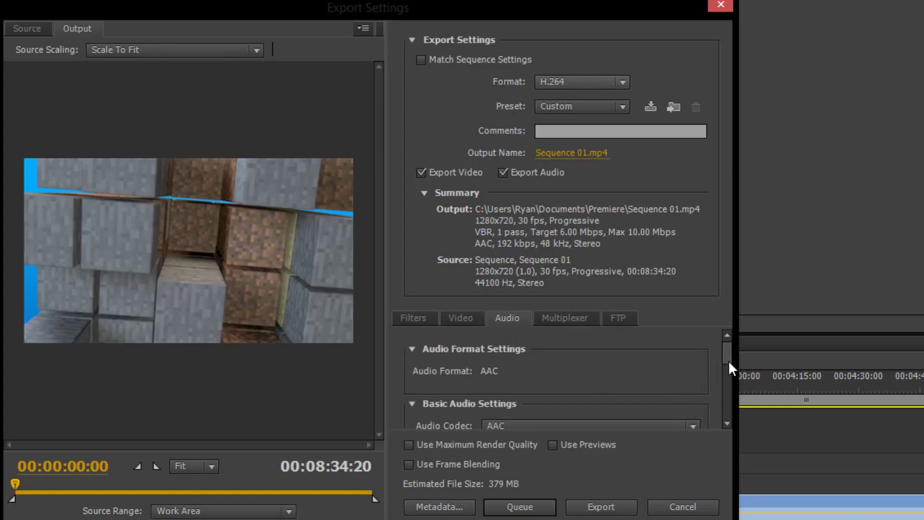
Keep AAC audio with a 44100 Hz sample rate and 128 kbps bitrate
scroll(729, 357, "down", 3)
left_click(668, 348)
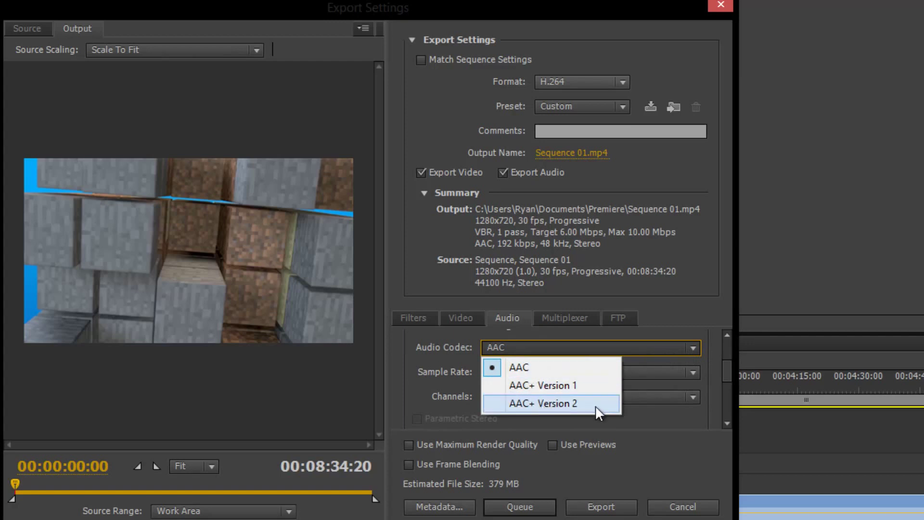
left_click(661, 414)
left_click(524, 374)
left_click(536, 409)
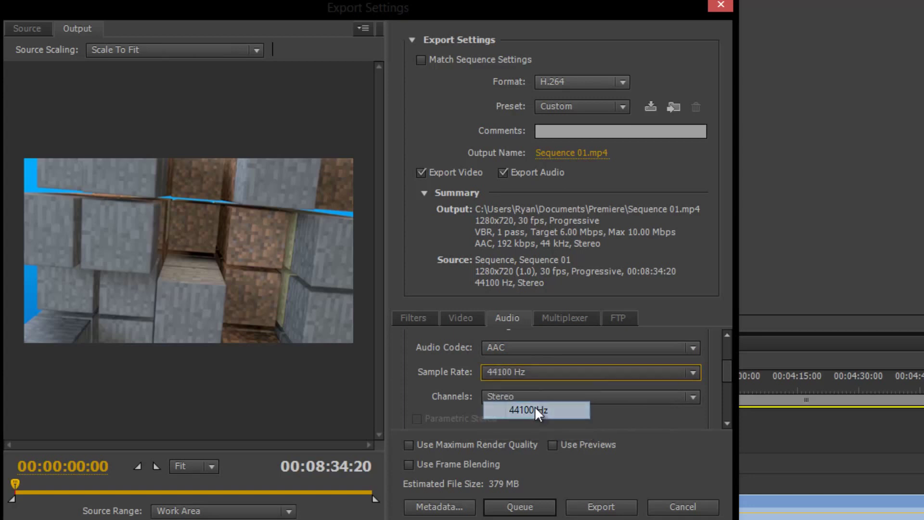
scroll(514, 398, "down", 1)
scroll(513, 399, "up", 1)
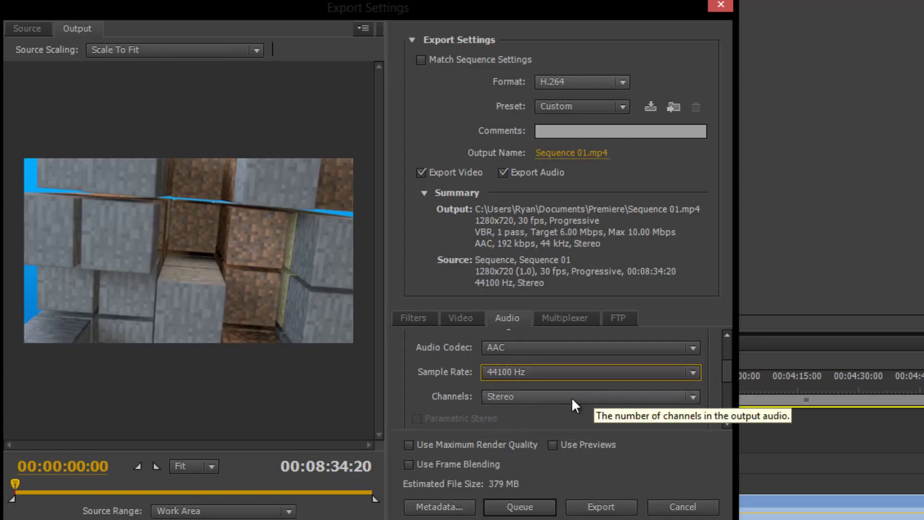
left_click_drag(728, 367, 737, 397)
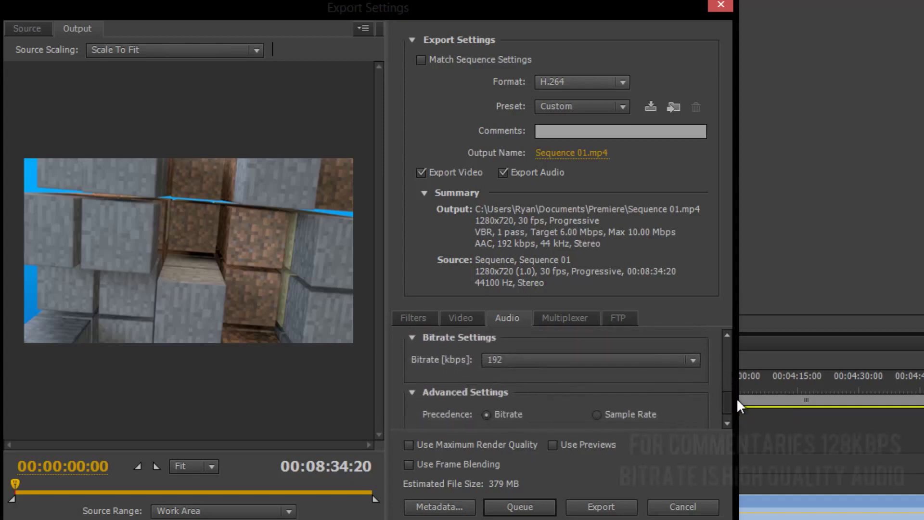
left_click(659, 361)
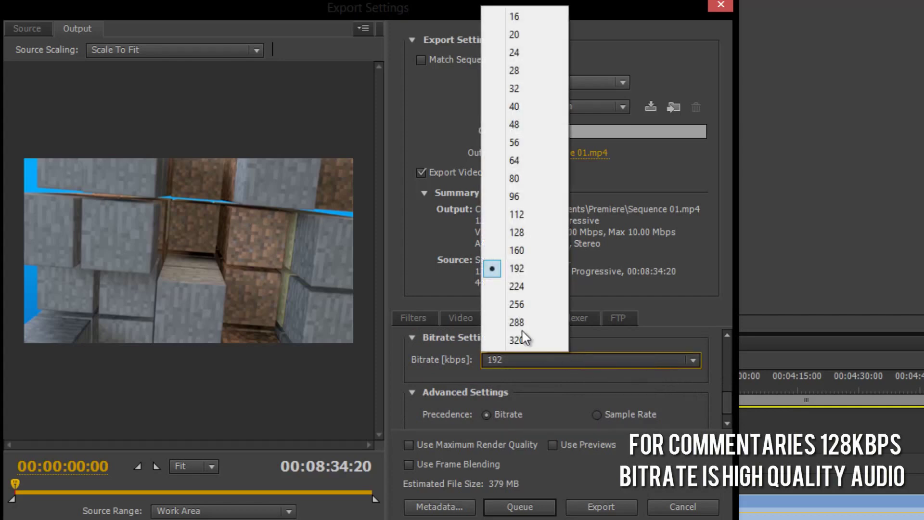
left_click(539, 235)
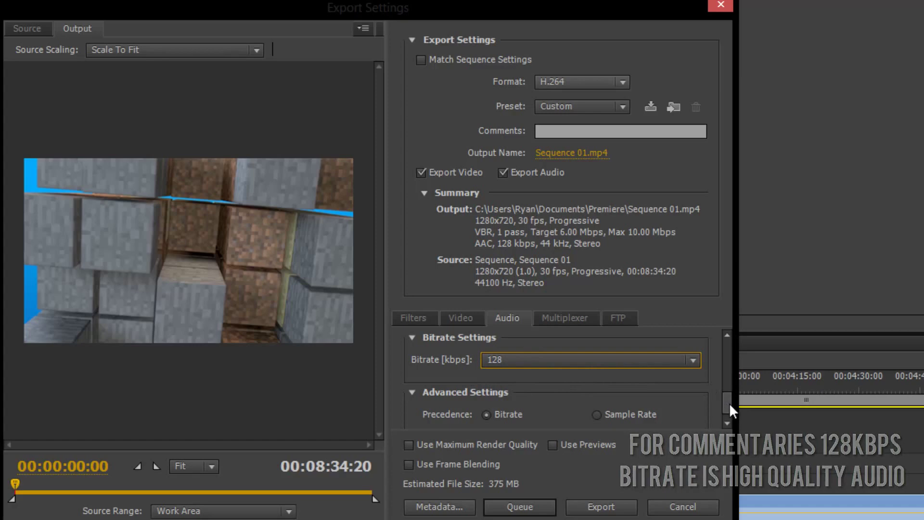
left_click_drag(728, 386, 724, 328)
left_click(471, 319)
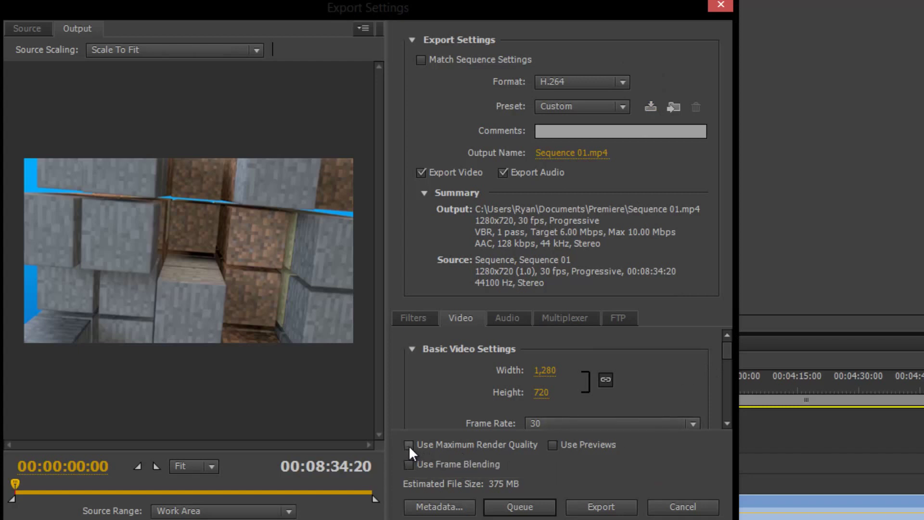
Enable Use Frame Blending in the Export Settings dialog
left_click(446, 463)
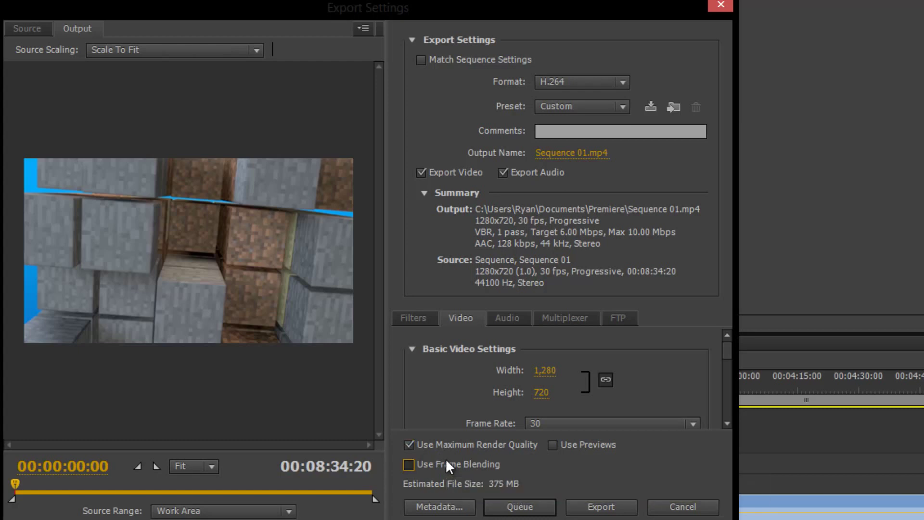